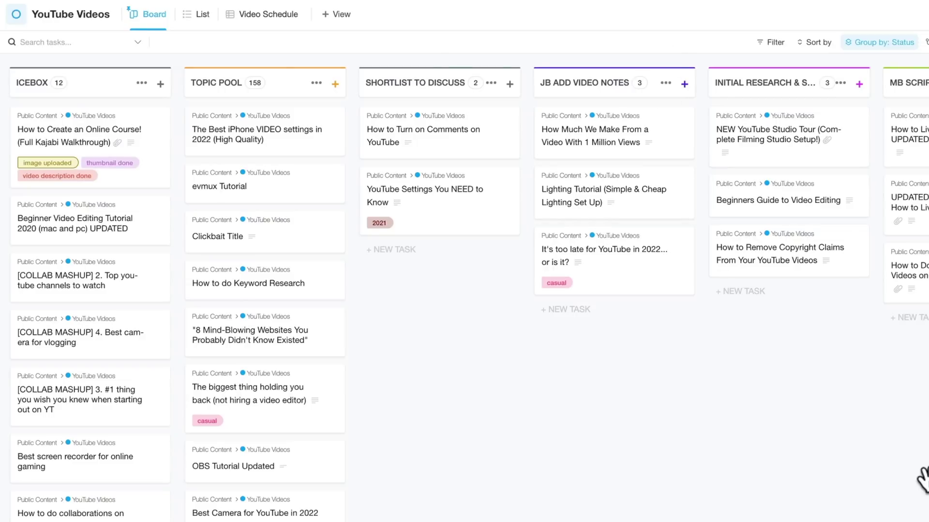
Scroll right across the YouTube Videos board's status columns
{"action": "scroll", "coordinate": [921, 479], "scroll_direction": "right", "scroll_amount": 5}
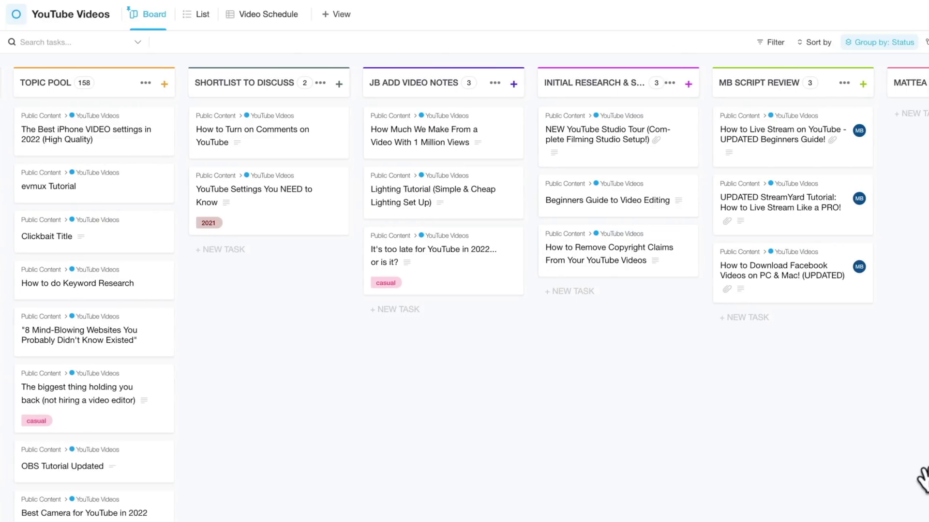
{"action": "scroll", "coordinate": [923, 479], "scroll_direction": "right", "scroll_amount": 8}
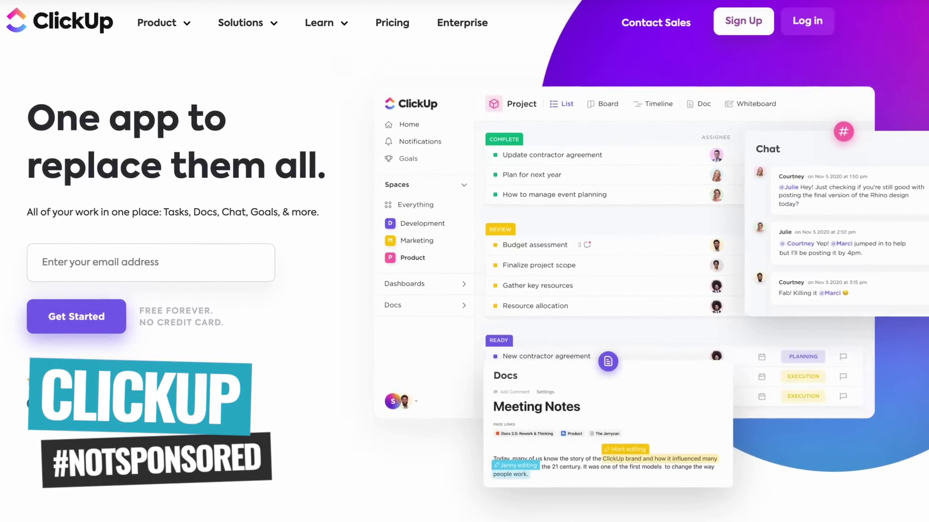
Show the Chat feature in the clickup.com product showcase
{"action": "left_click", "coordinate": [189, 73]}
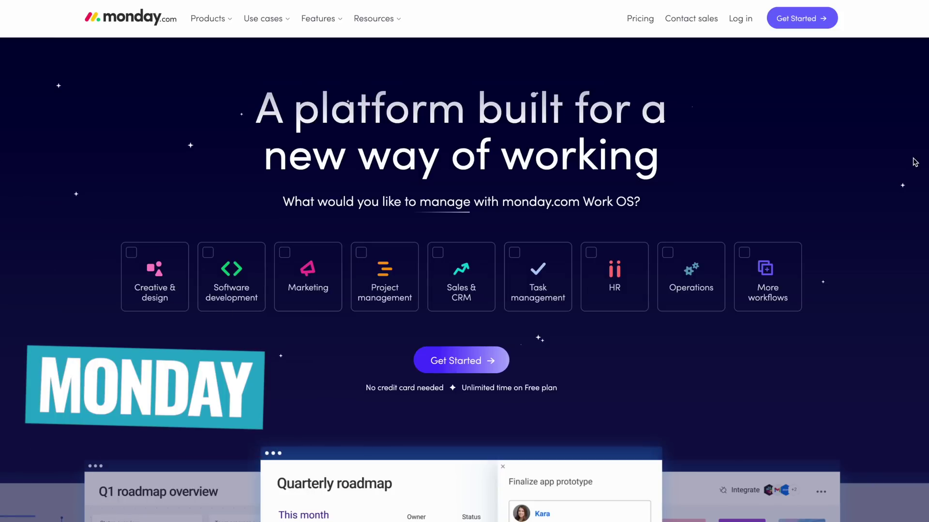
Scroll down monday.com past the workflow tiles to the Quarterly roadmap preview
{"action": "scroll", "coordinate": [915, 162], "scroll_direction": "down", "scroll_amount": 2}
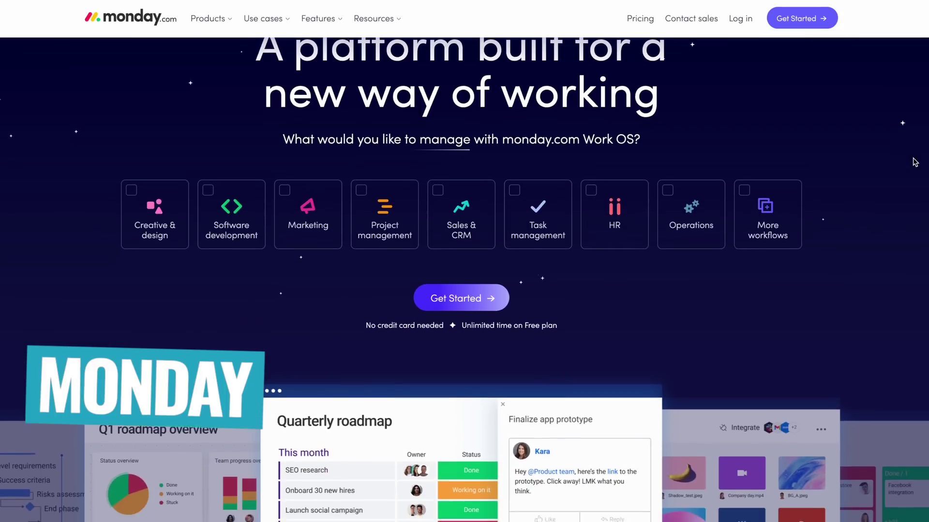
{"action": "scroll", "coordinate": [915, 162], "scroll_direction": "down", "scroll_amount": 2}
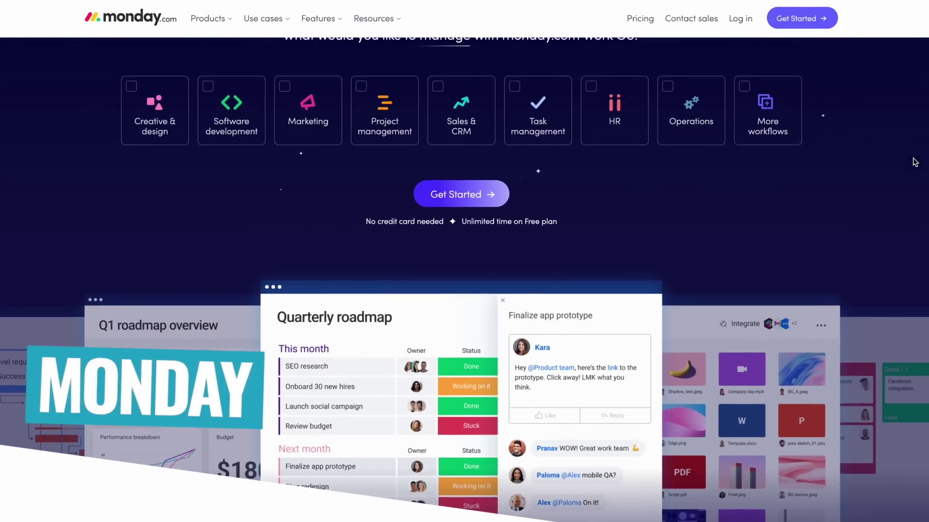
{"action": "scroll", "coordinate": [915, 162], "scroll_direction": "down", "scroll_amount": 2}
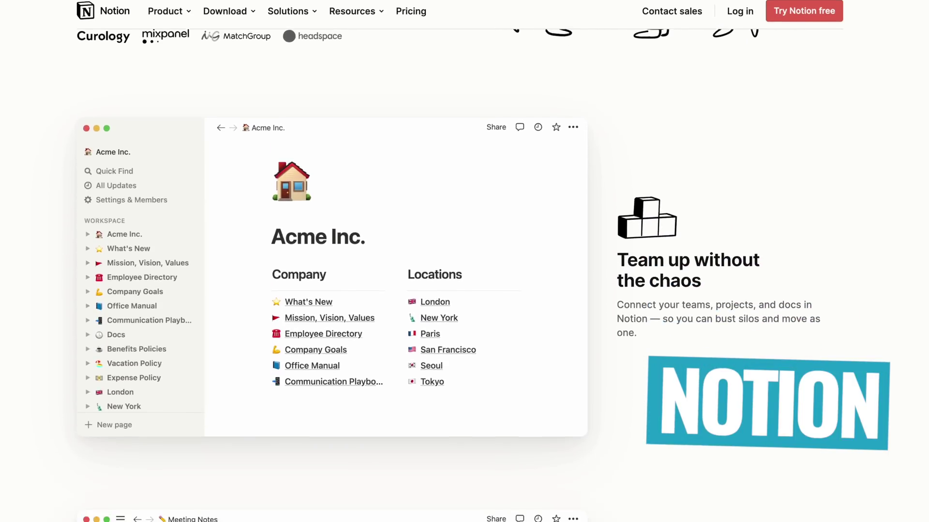
Scroll the Notion homepage down to the Acme Inc. and Meeting Notes previews
{"action": "scroll", "coordinate": [448, 271], "scroll_direction": "down", "scroll_amount": 5}
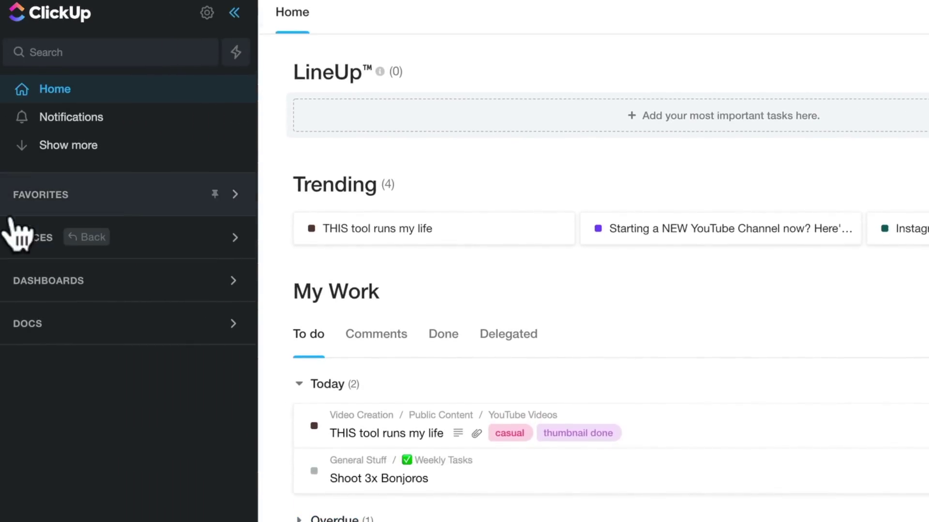
Open the Dashboard with PVA Reshoot Updates and Task List widgets, then expand Spaces
{"action": "left_click", "coordinate": [69, 282]}
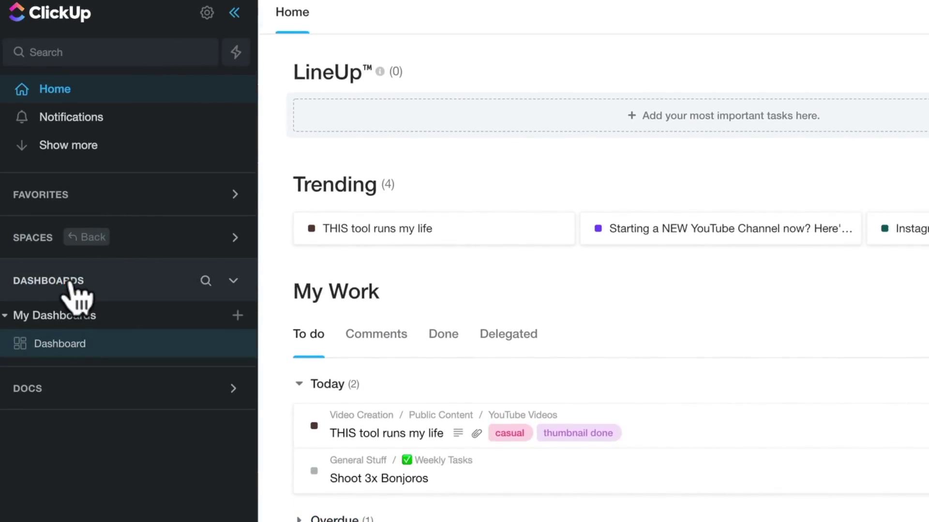
{"action": "left_click", "coordinate": [63, 347]}
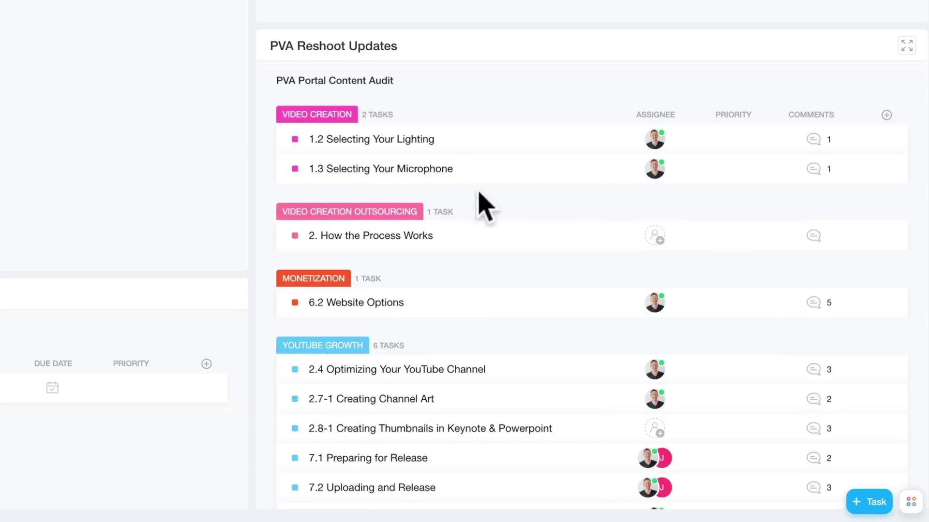
{"action": "scroll", "coordinate": [485, 369], "scroll_direction": "down", "scroll_amount": 2}
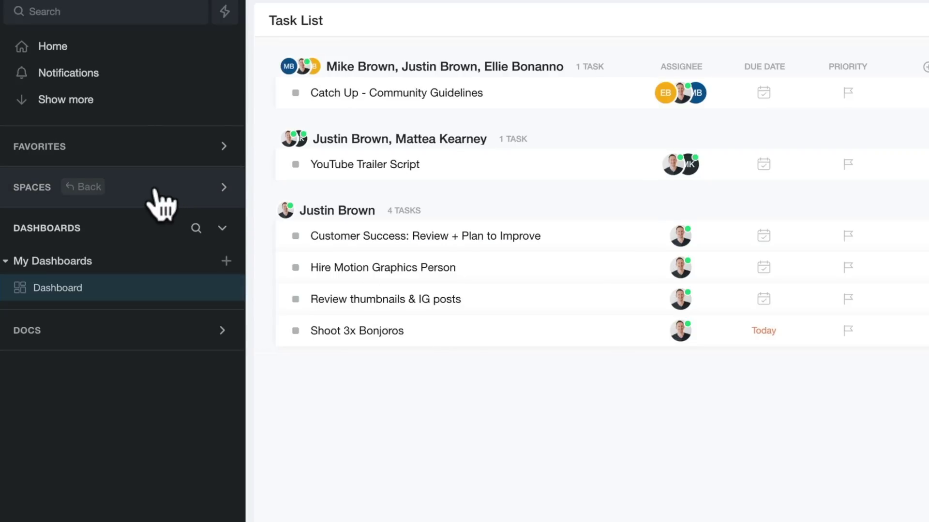
{"action": "left_click", "coordinate": [155, 189]}
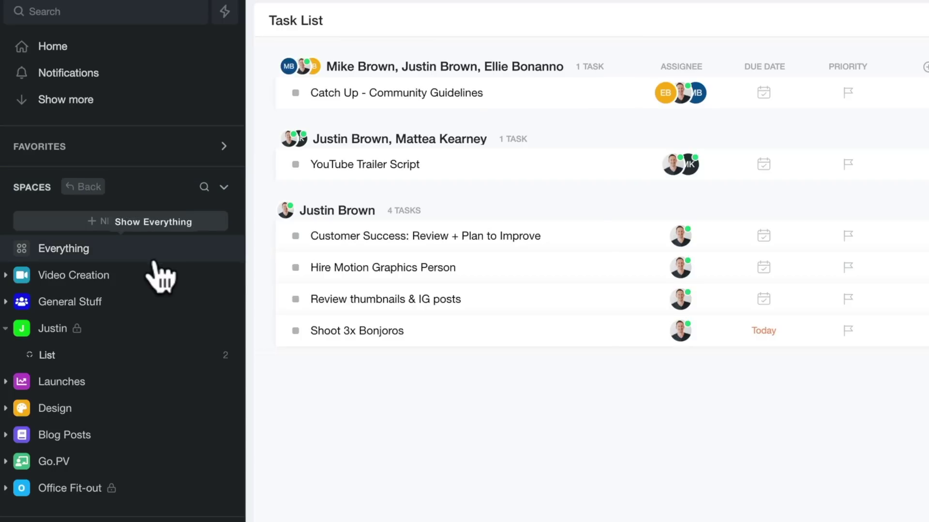
Open the Video Creation YouTube Videos board and move the Facebook download video card to MATTEA UPDATE
{"action": "left_click", "coordinate": [123, 278]}
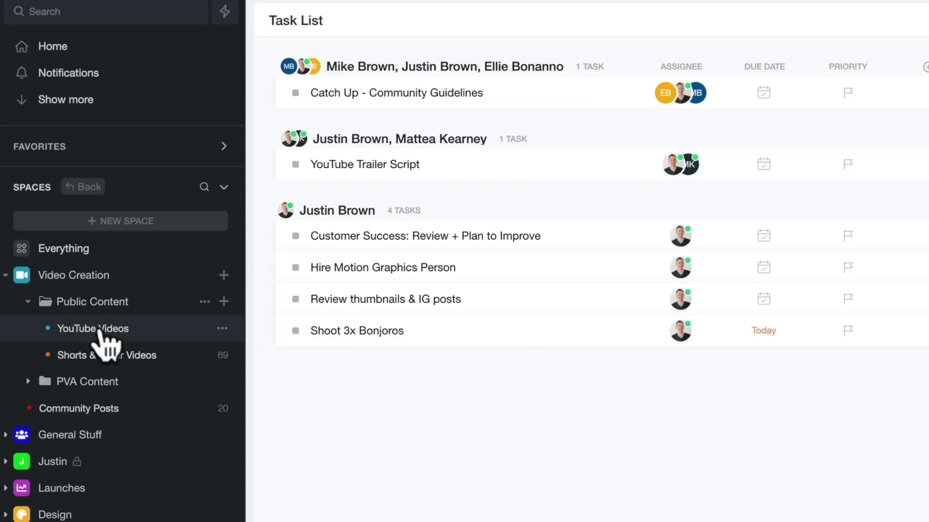
{"action": "left_click", "coordinate": [97, 334]}
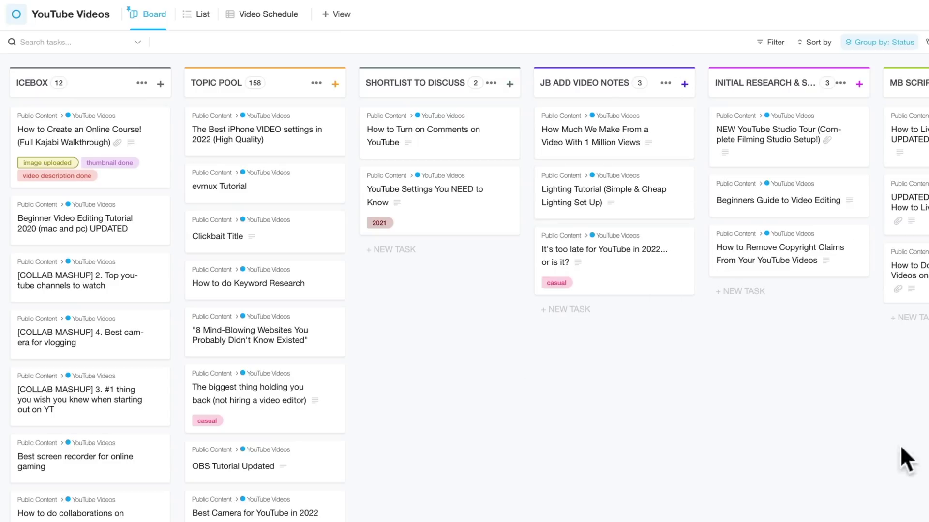
{"action": "scroll", "coordinate": [923, 479], "scroll_direction": "right", "scroll_amount": 5}
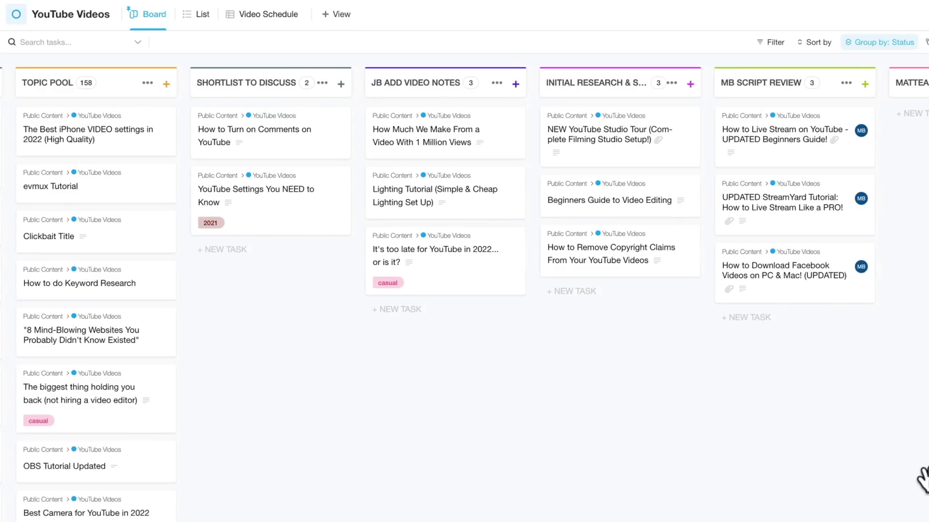
{"action": "scroll", "coordinate": [923, 480], "scroll_direction": "right", "scroll_amount": 5}
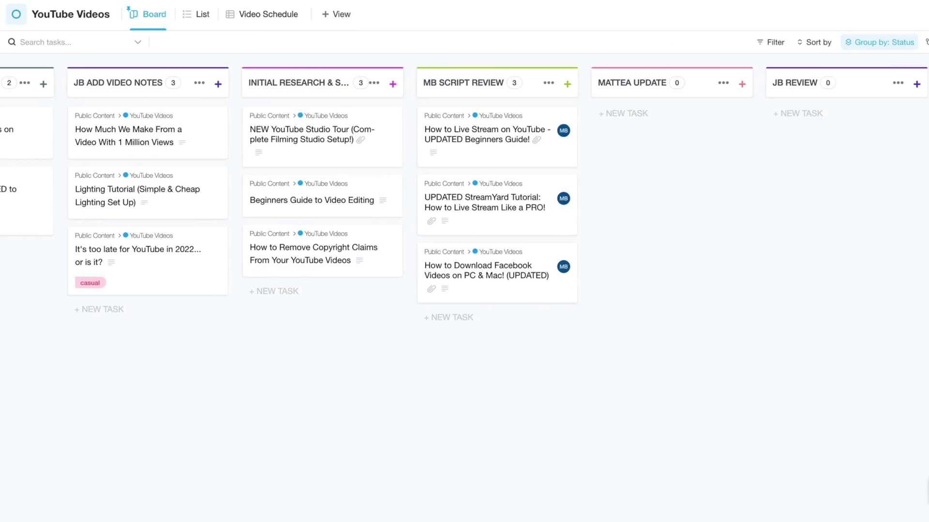
{"action": "mouse_move", "coordinate": [493, 296]}
{"action": "left_mouse_down"}
{"action": "mouse_move", "coordinate": [601, 274]}
{"action": "mouse_move", "coordinate": [499, 280]}
{"action": "mouse_move", "coordinate": [503, 292]}
{"action": "left_mouse_up"}
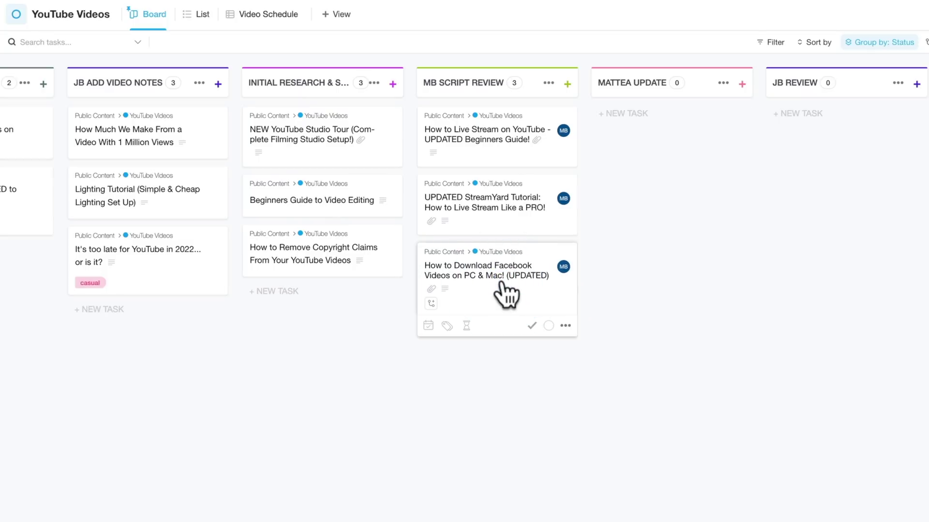
Open the 'THIS tool runs my life' task from the READY TO SHOOT column
{"action": "scroll", "coordinate": [914, 440], "scroll_direction": "right", "scroll_amount": 15}
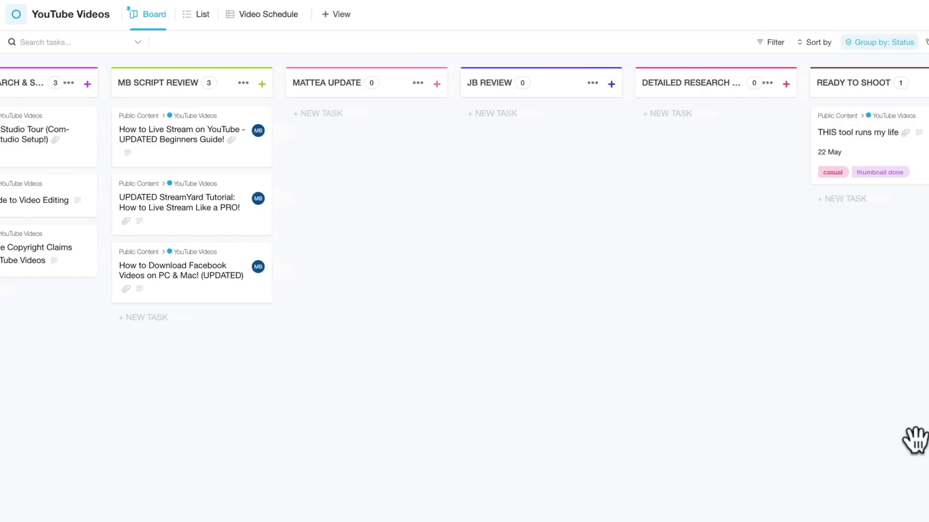
{"action": "scroll", "coordinate": [914, 441], "scroll_direction": "right", "scroll_amount": 1}
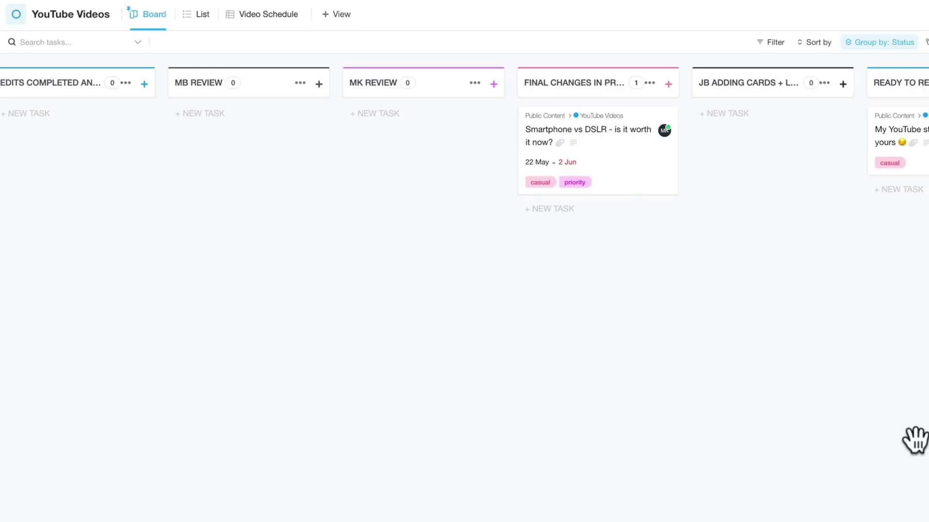
{"action": "scroll", "coordinate": [914, 440], "scroll_direction": "right", "scroll_amount": 6}
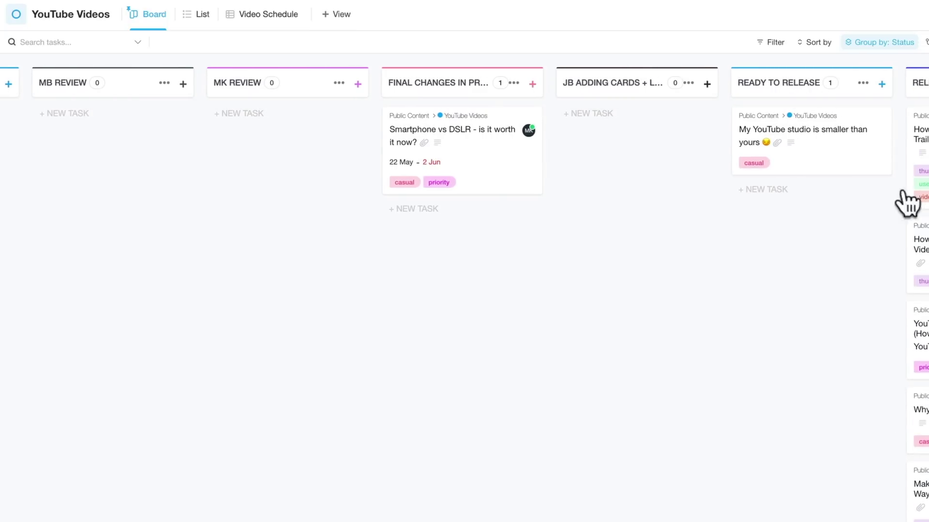
{"action": "scroll", "coordinate": [500, 354], "scroll_direction": "left", "scroll_amount": 20}
{"action": "scroll", "coordinate": [500, 355], "scroll_direction": "left", "scroll_amount": 10}
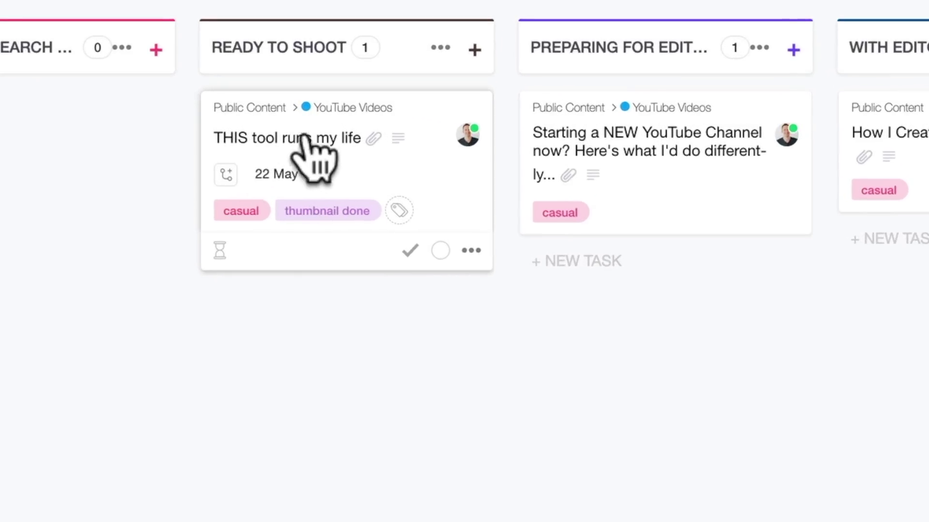
{"action": "mouse_move", "coordinate": [464, 147]}
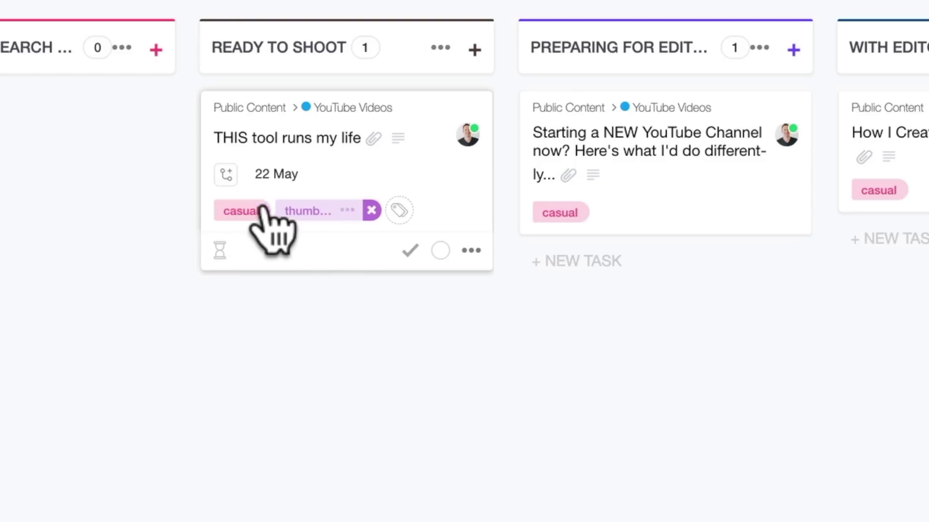
{"action": "mouse_move", "coordinate": [322, 216]}
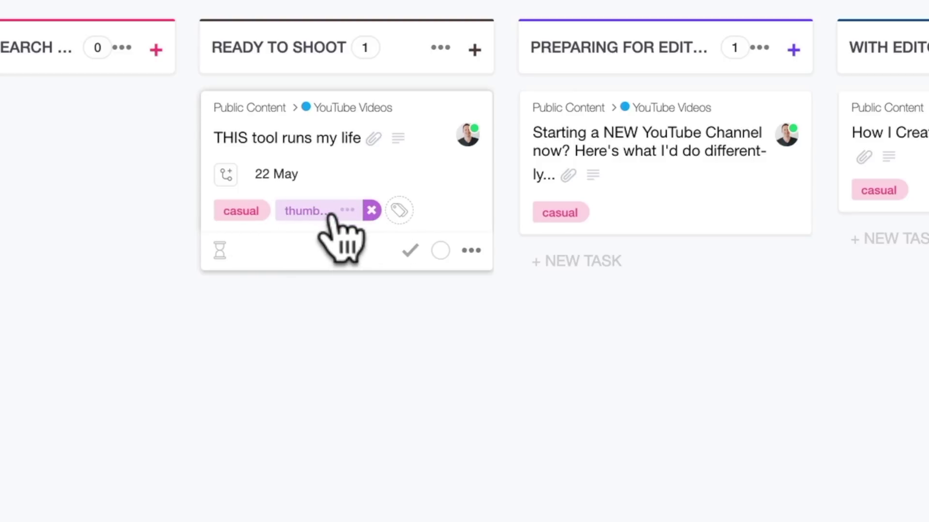
{"action": "left_click", "coordinate": [447, 192]}
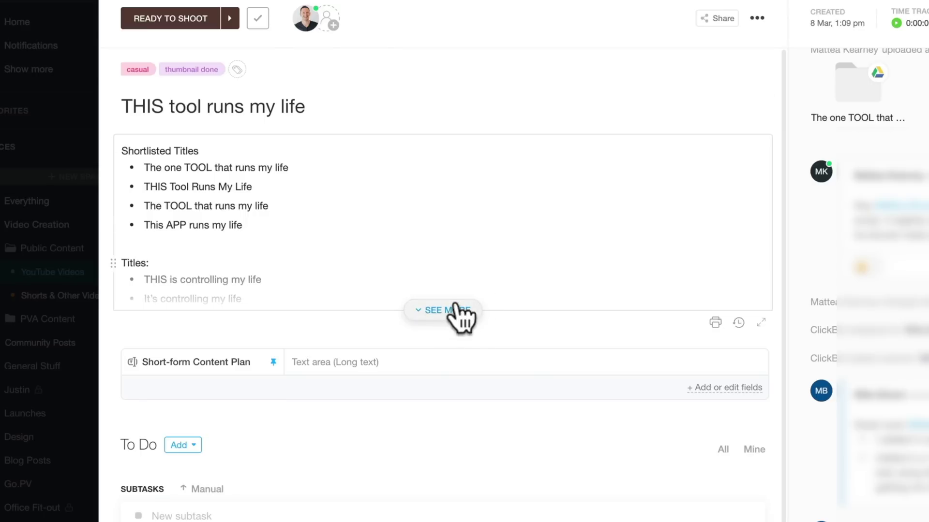
Expand the task description and scroll to the shortlisted titles and Video Content notes
{"action": "left_click", "coordinate": [299, 227]}
{"action": "scroll", "coordinate": [456, 302], "scroll_direction": "down", "scroll_amount": 15}
{"action": "scroll", "coordinate": [456, 302], "scroll_direction": "down", "scroll_amount": 10}
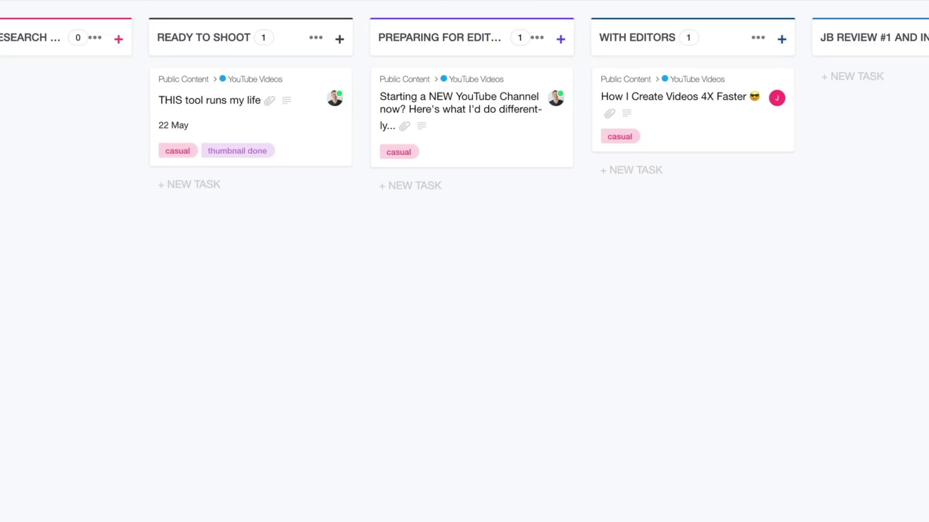
Close the 'THIS tool runs my life' task and return to the YouTube Videos board
{"action": "mouse_move", "coordinate": [487, 186]}
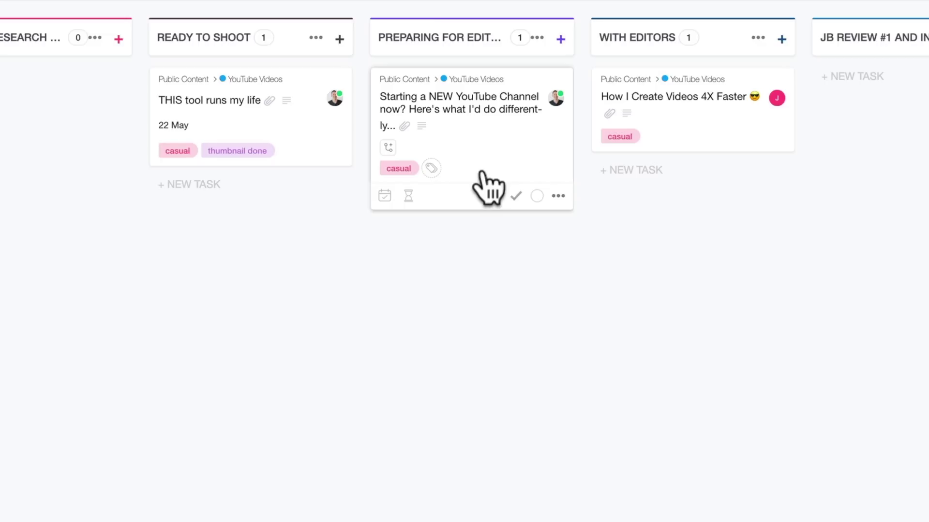
{"action": "mouse_move", "coordinate": [247, 127]}
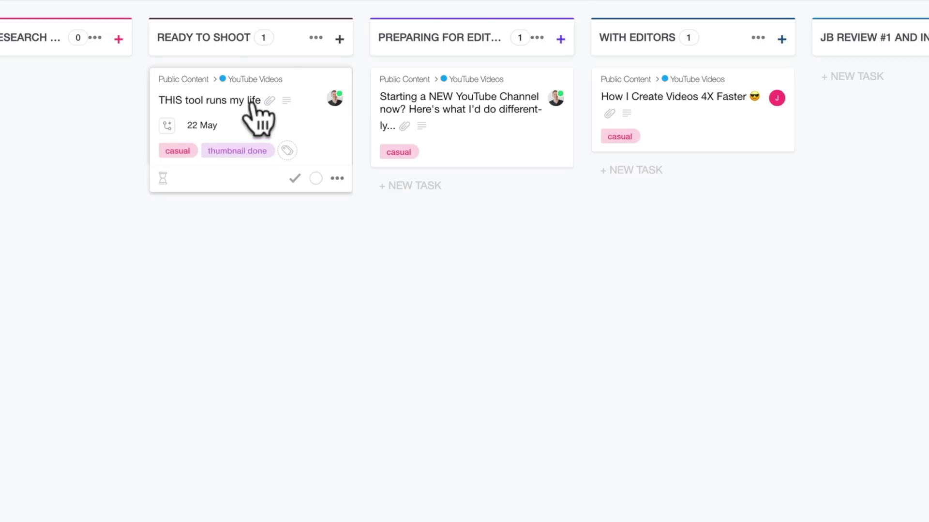
{"action": "left_click", "coordinate": [246, 107]}
{"action": "left_click", "coordinate": [390, 95]}
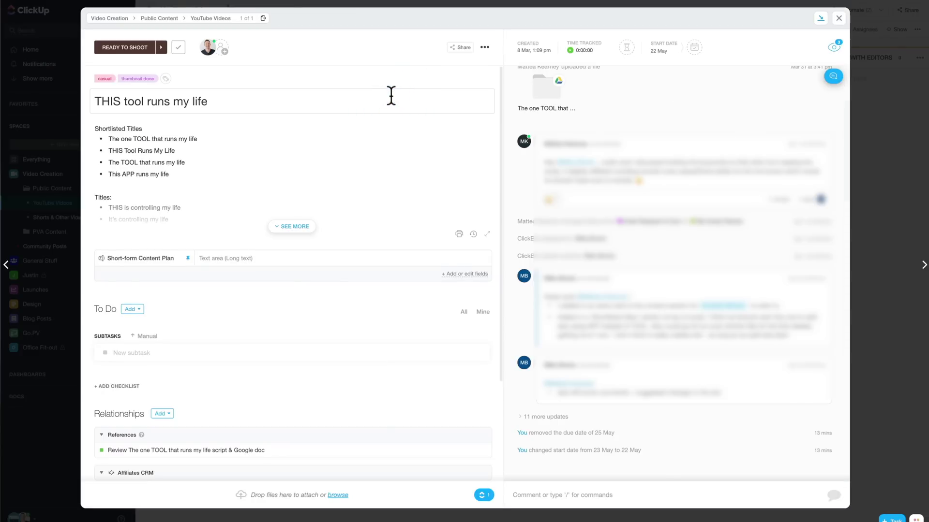
{"action": "left_click", "coordinate": [838, 19]}
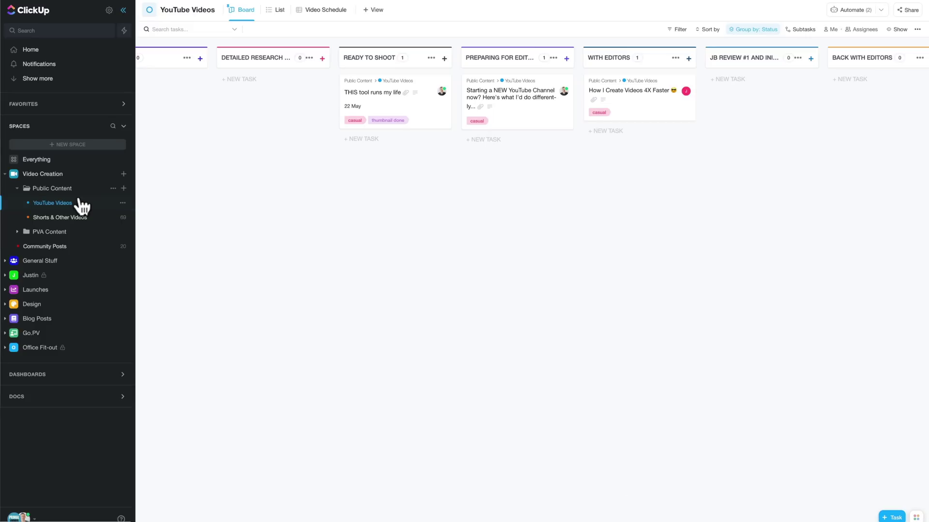
Expand General Stuff and open its Weekly Tasks list (8 This Week, 16 Coming Up)
{"action": "left_click", "coordinate": [43, 174]}
{"action": "left_click", "coordinate": [48, 188]}
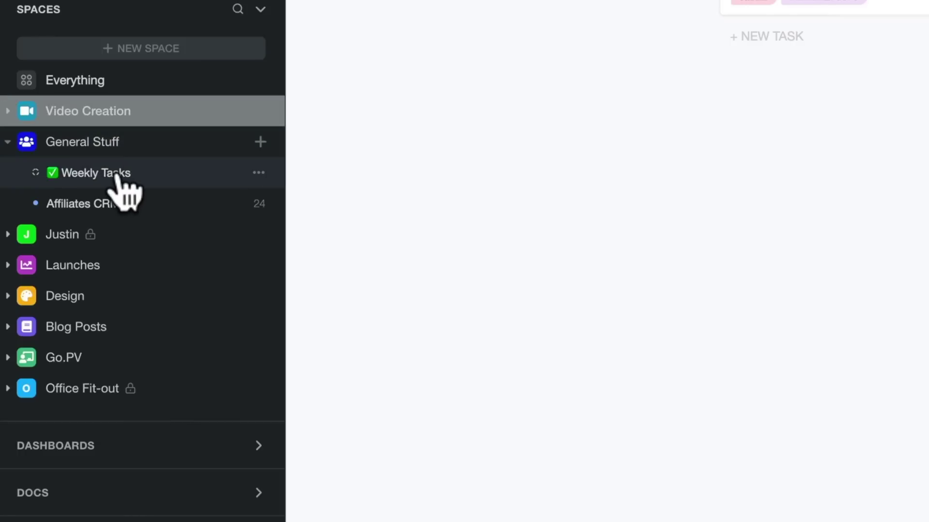
{"action": "left_click", "coordinate": [116, 176]}
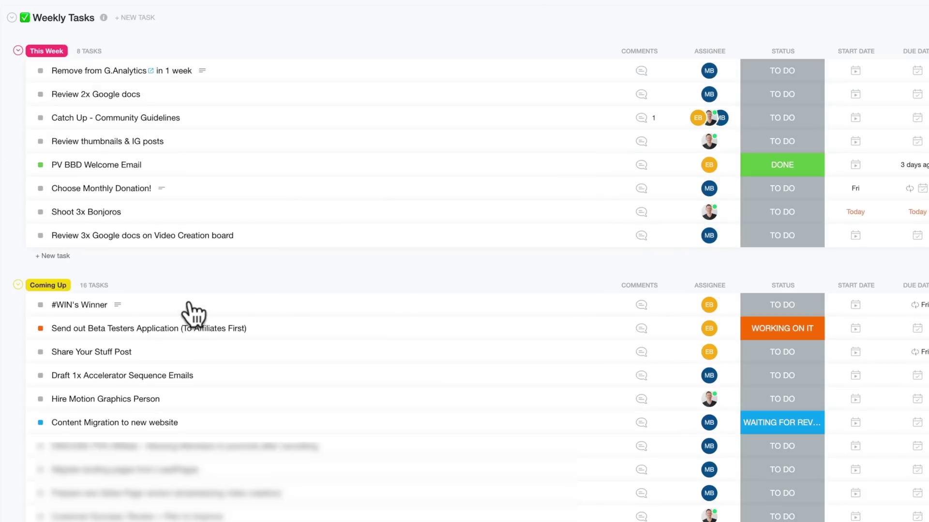
Add a task named 'Review Clickup Youtube Video' under This Week
{"action": "left_click", "coordinate": [54, 256]}
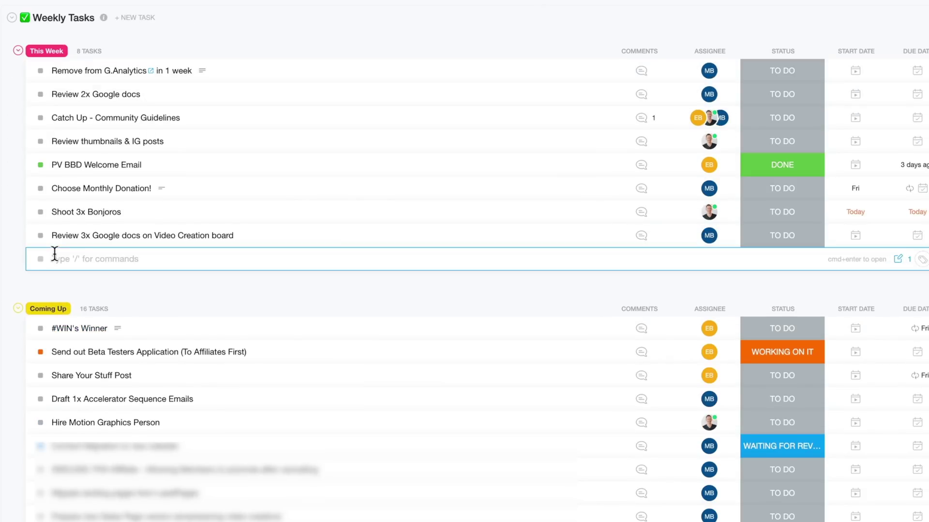
{"action": "left_click", "coordinate": [81, 259]}
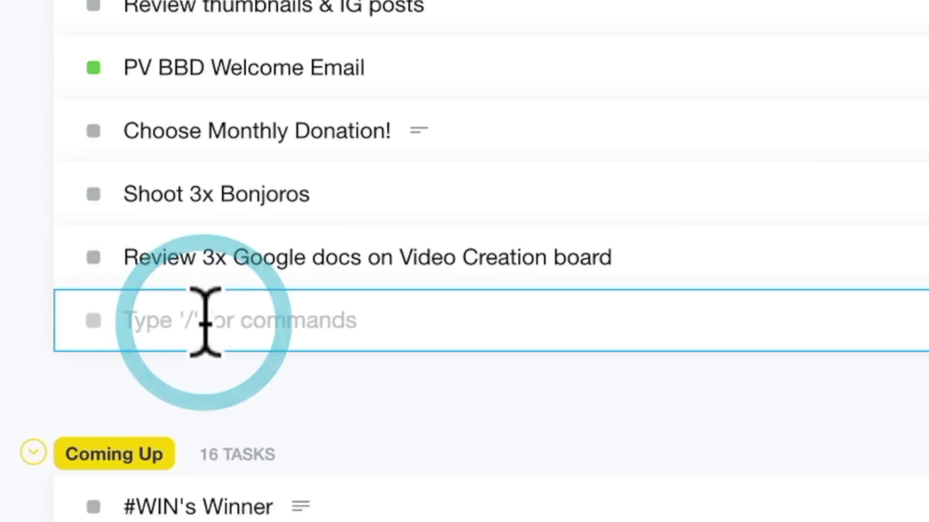
{"action": "type", "text": "Review Clickup Yout"}
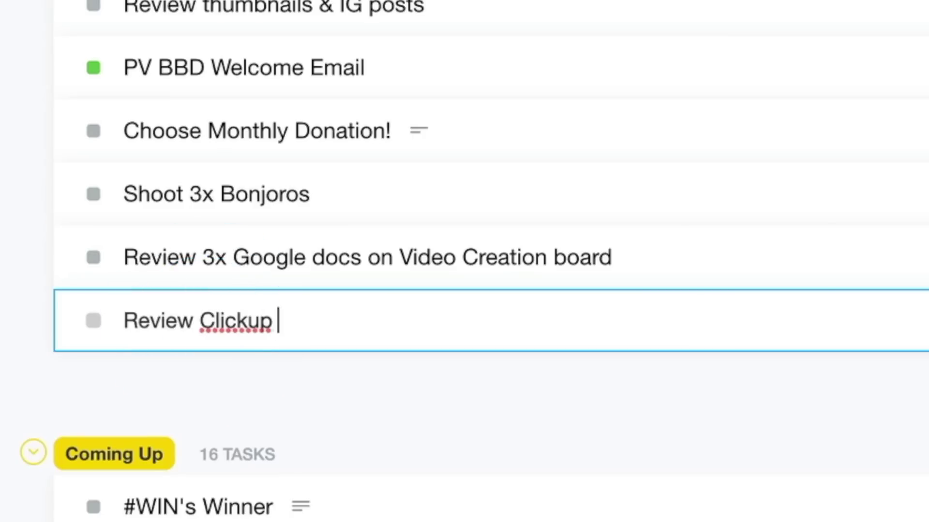
{"action": "type", "text": "ube V"}
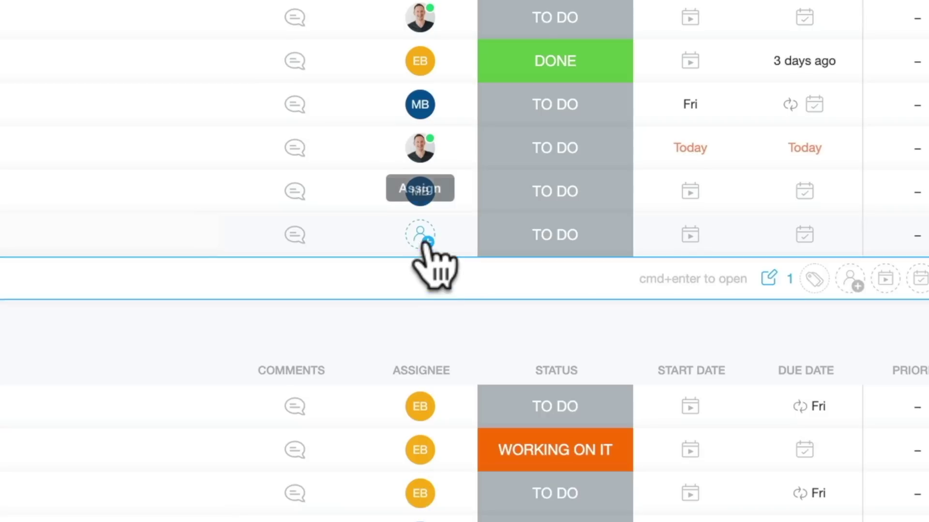
Assign the new task to a teammate, due Tomorrow, with High priority
{"action": "left_click", "coordinate": [421, 237]}
{"action": "left_click", "coordinate": [514, 405]}
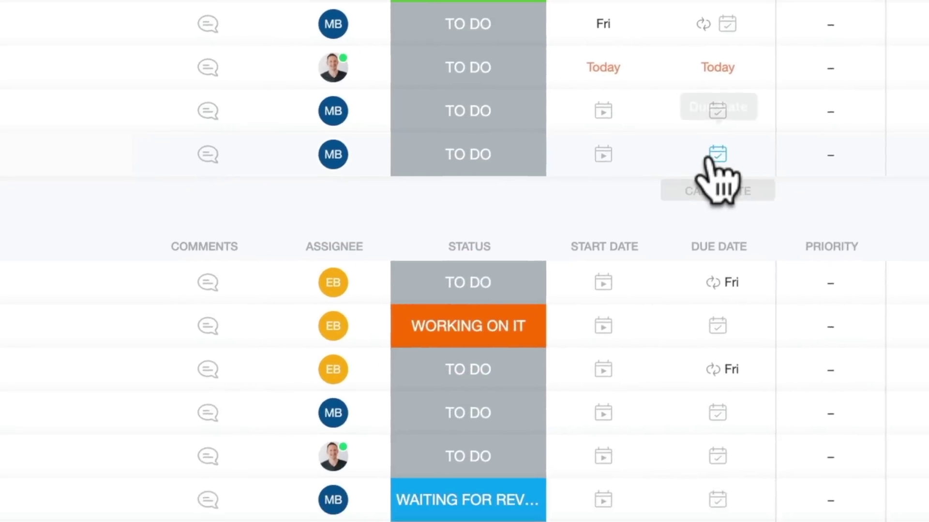
{"action": "left_click", "coordinate": [804, 234]}
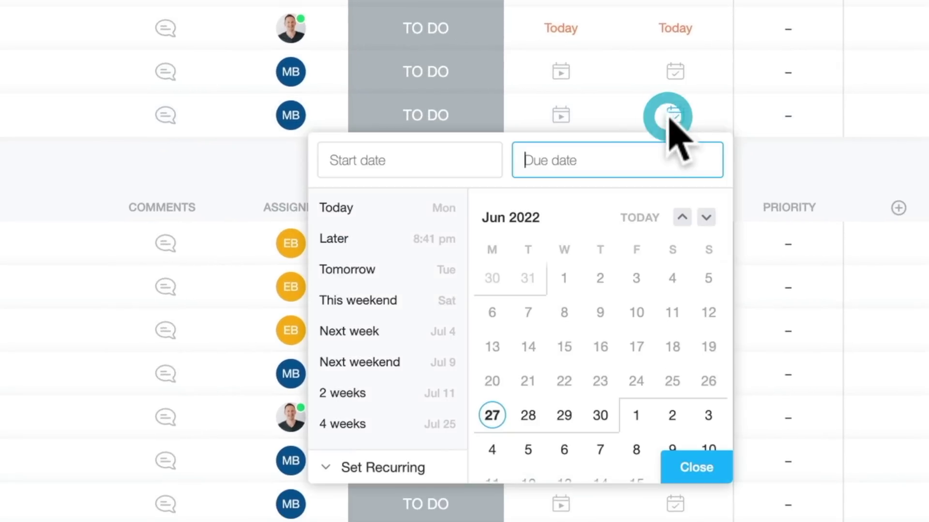
{"action": "left_click", "coordinate": [360, 270]}
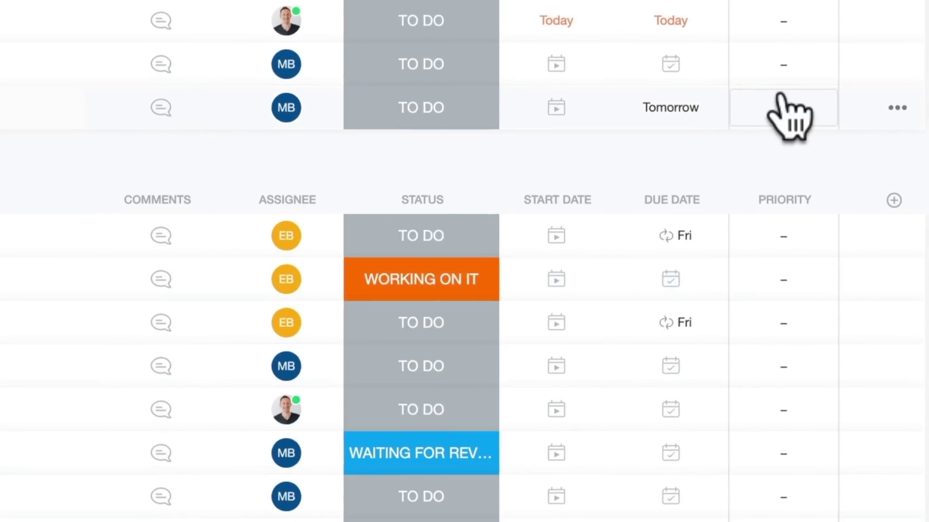
{"action": "left_click", "coordinate": [793, 117]}
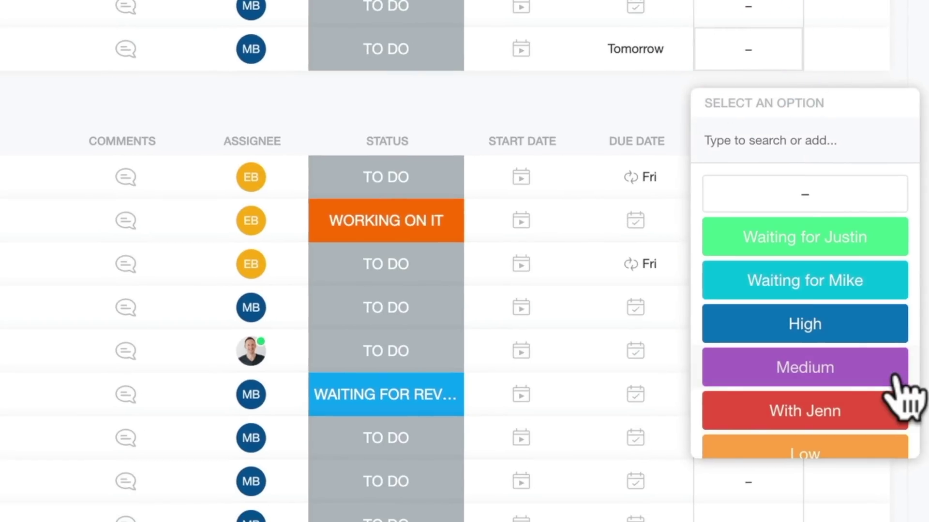
{"action": "left_click", "coordinate": [849, 334]}
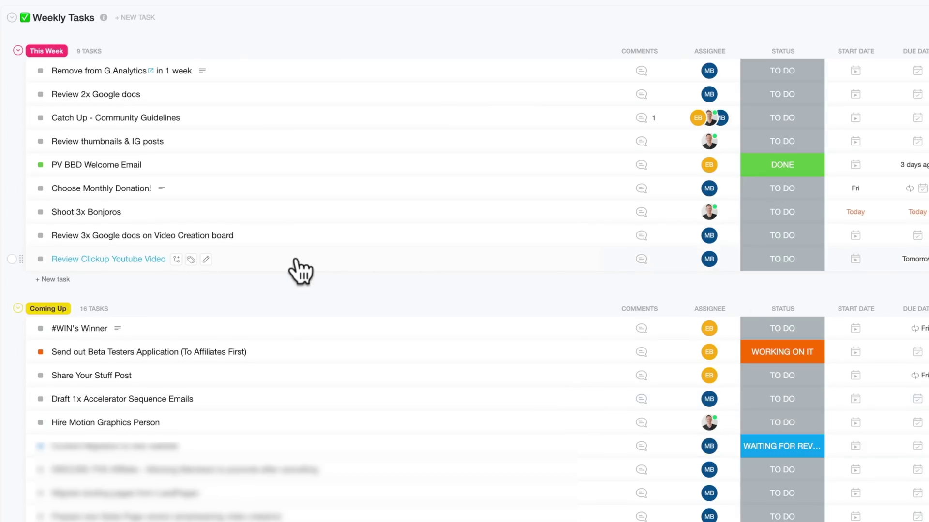
{"action": "left_click", "coordinate": [295, 261]}
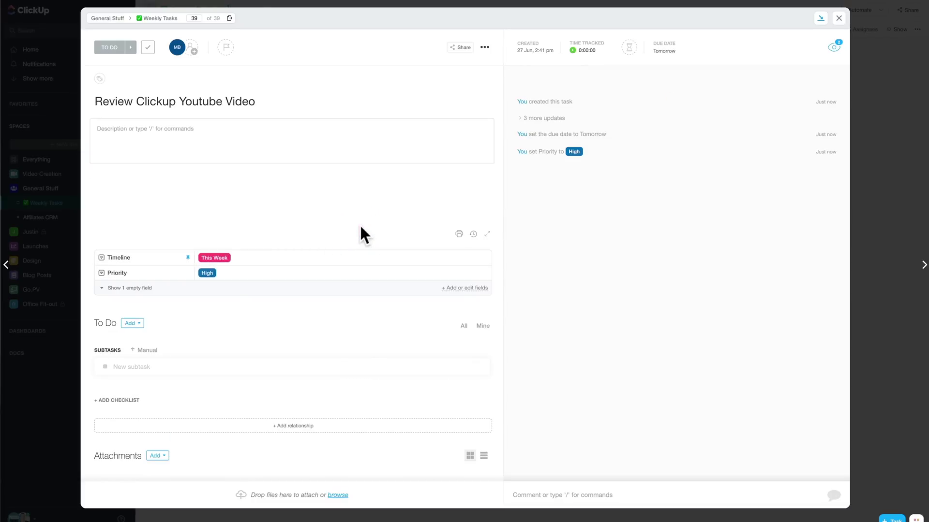
{"action": "key", "text": "Escape"}
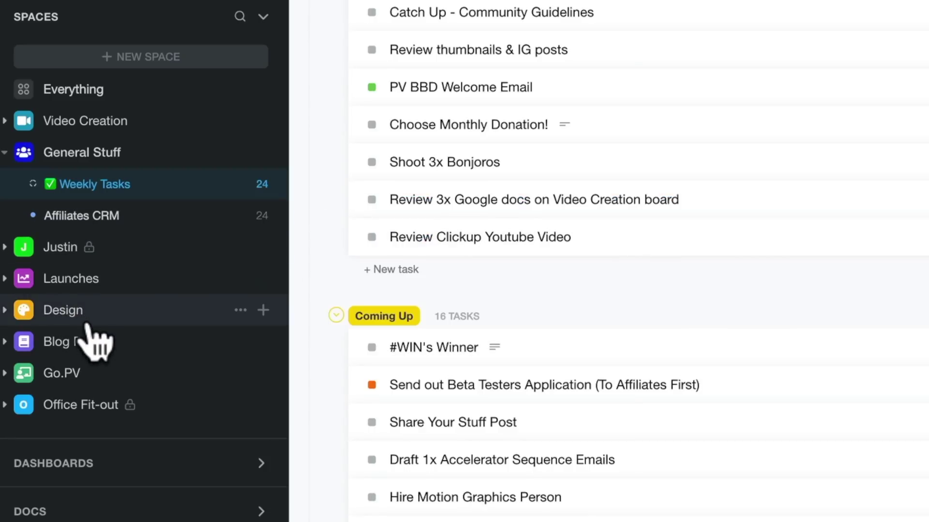
Open the PV Design Projects board in Design and view the 'How I Create Videos 4X Faster' task
{"action": "left_click", "coordinate": [63, 308]}
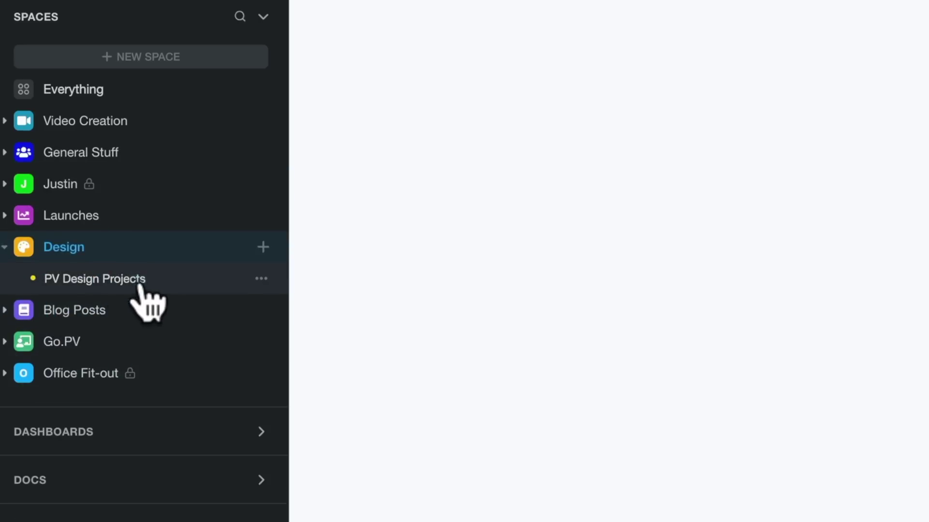
{"action": "left_click", "coordinate": [70, 281]}
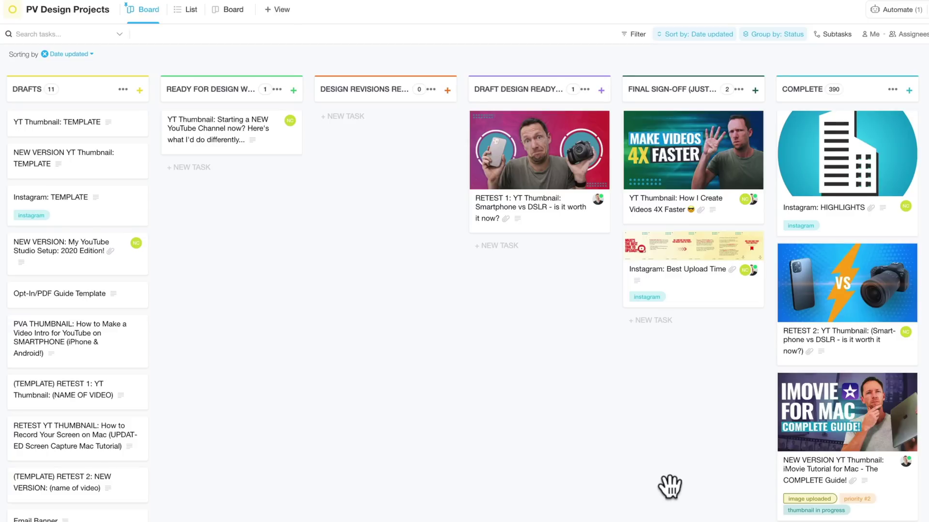
{"action": "scroll", "coordinate": [669, 486], "scroll_direction": "right", "scroll_amount": 3}
{"action": "left_click", "coordinate": [572, 220]}
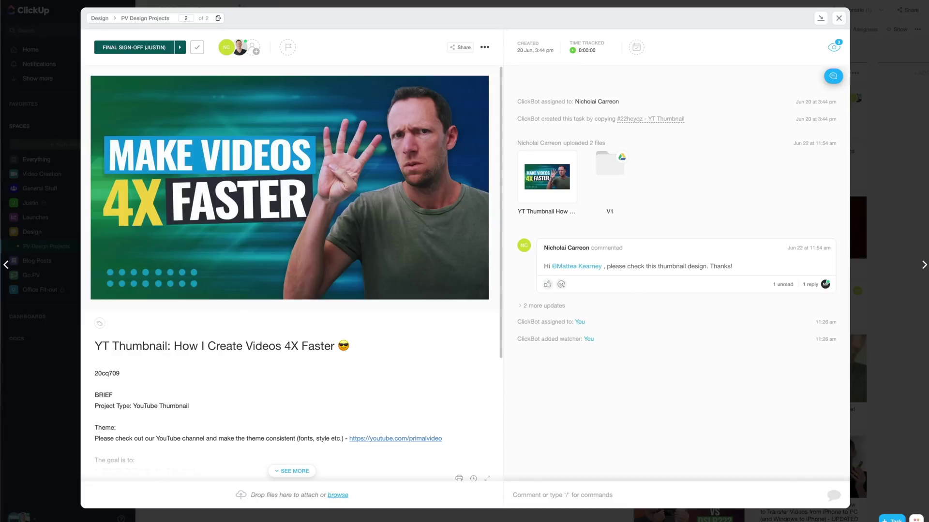
{"action": "left_click", "coordinate": [838, 18]}
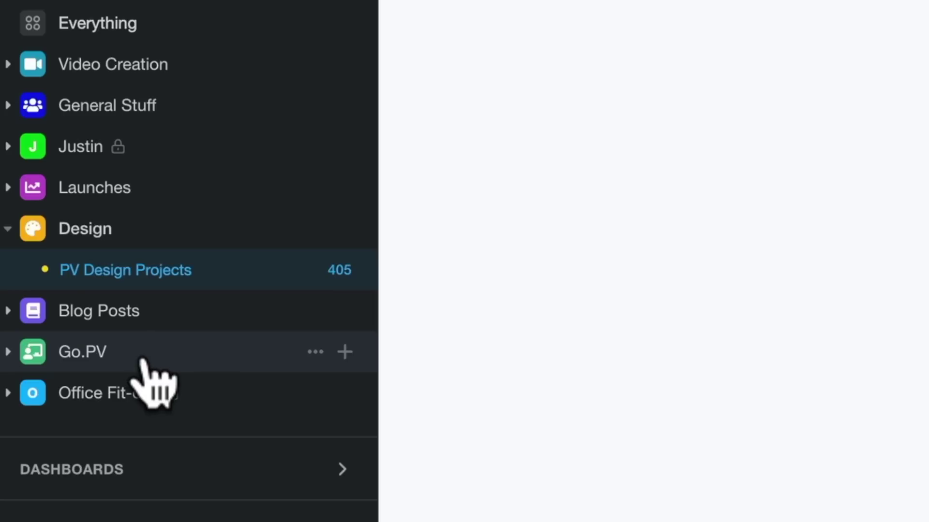
Show Office Fit-out tasks as a board, then add a Calendar view covering June 2022
{"action": "left_click", "coordinate": [85, 395]}
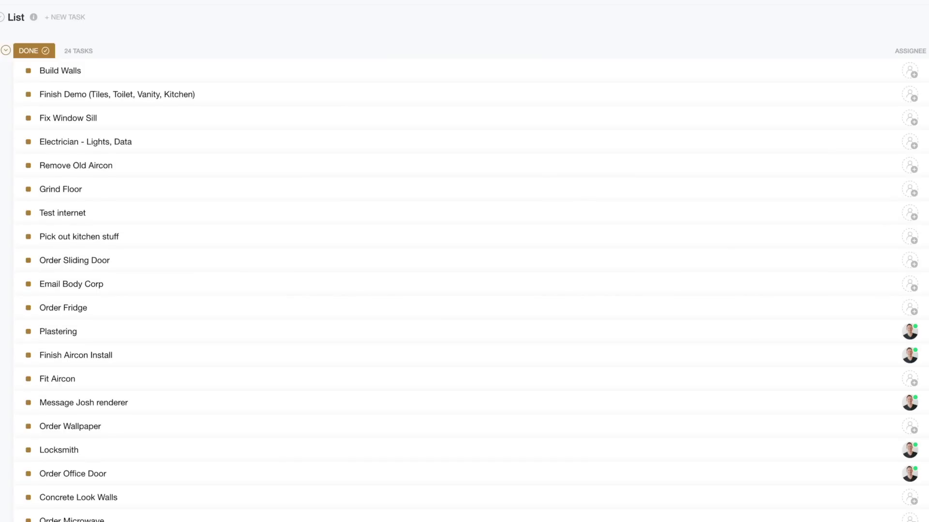
{"action": "scroll", "coordinate": [282, 304], "scroll_direction": "down", "scroll_amount": 5}
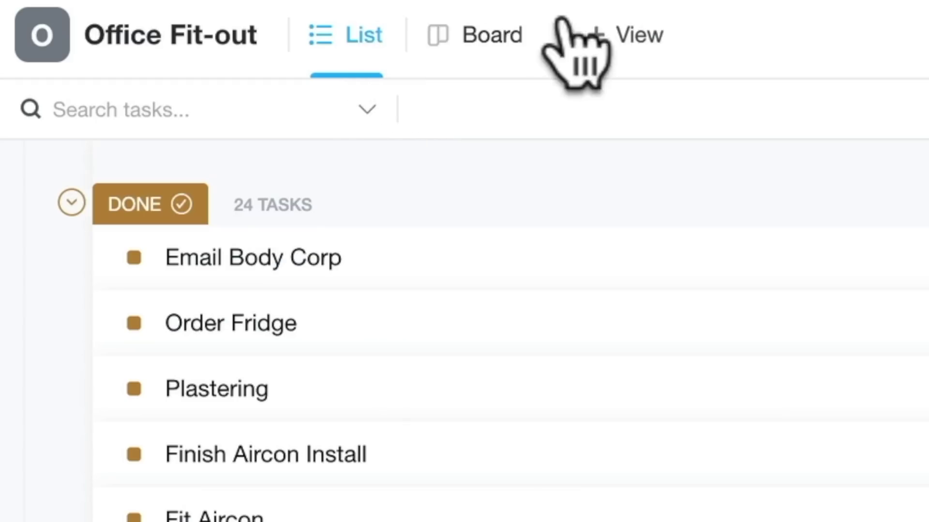
{"action": "left_click", "coordinate": [490, 36]}
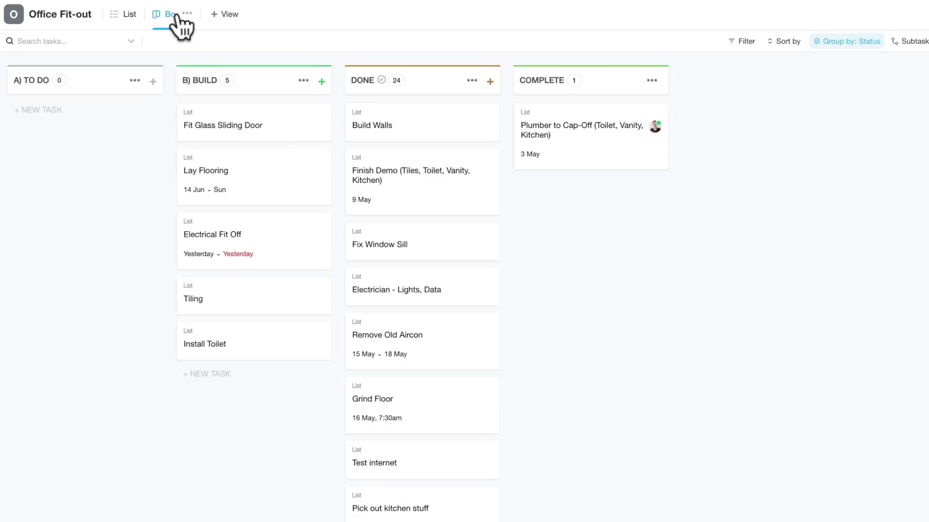
{"action": "left_click", "coordinate": [226, 13]}
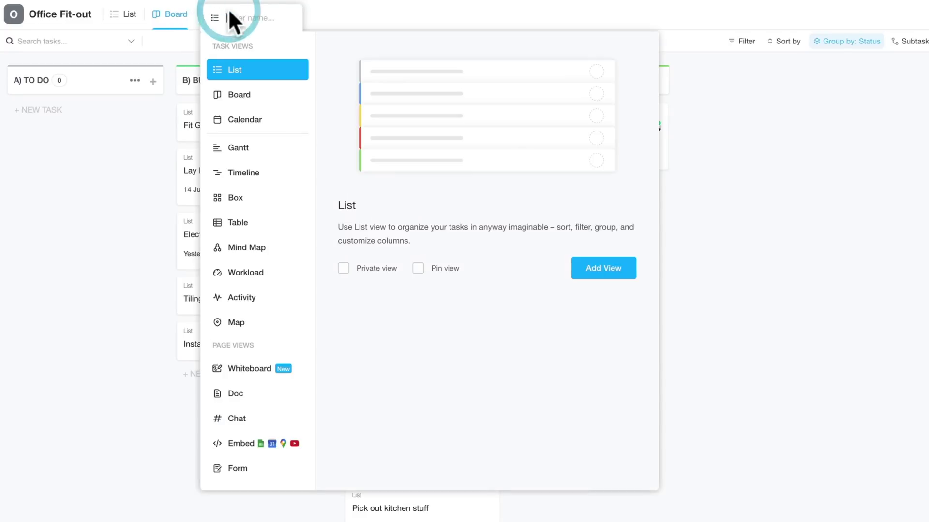
{"action": "left_click", "coordinate": [243, 118]}
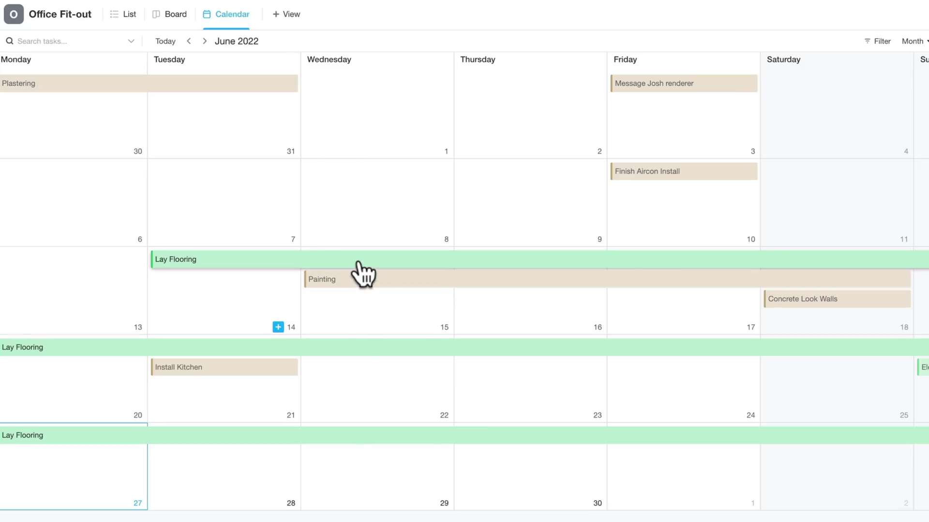
{"action": "left_click", "coordinate": [196, 260]}
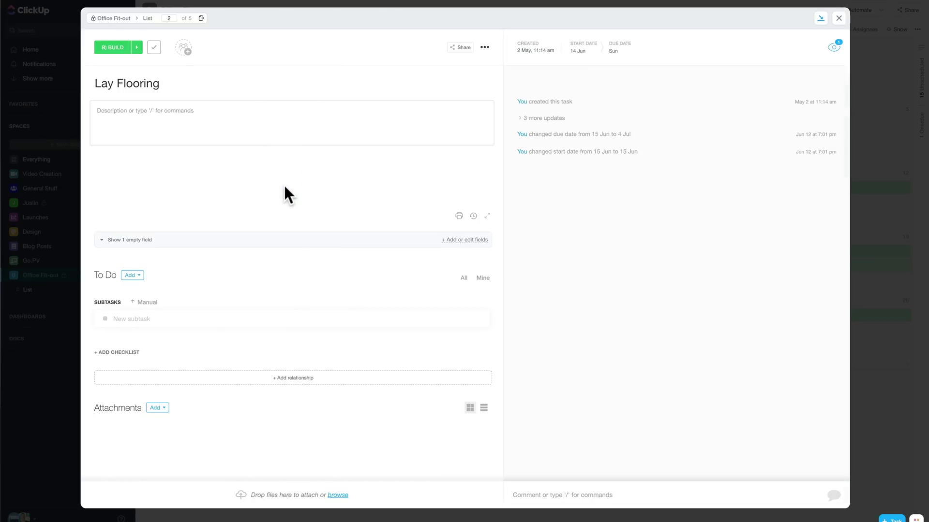
{"action": "left_click", "coordinate": [839, 18]}
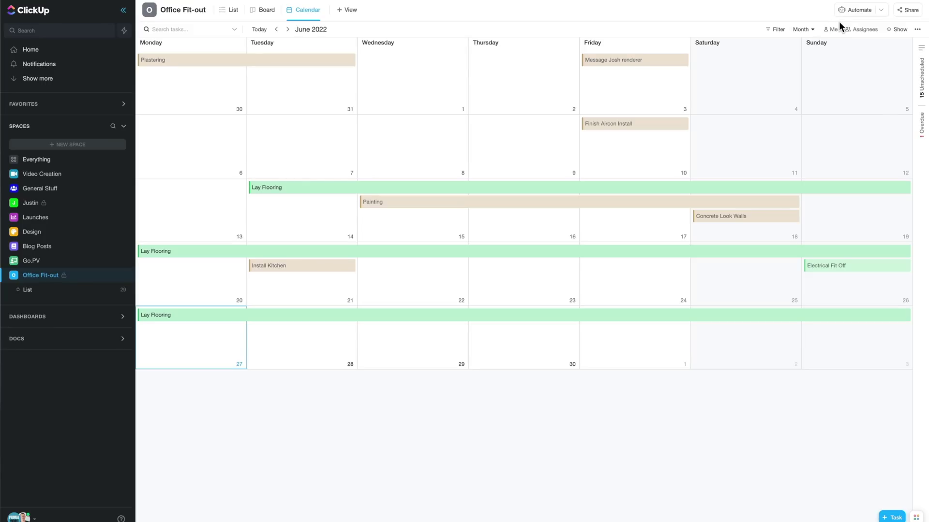
{"action": "left_click", "coordinate": [347, 9]}
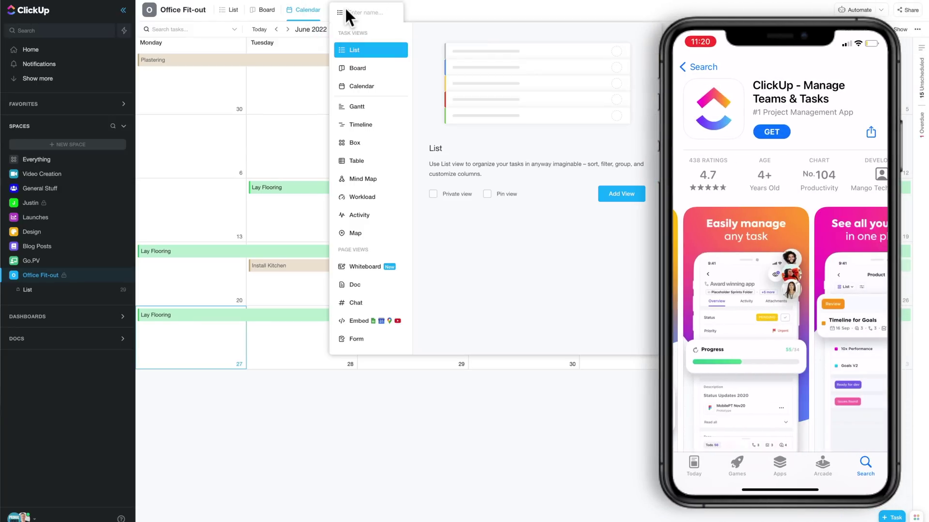
{"action": "left_click", "coordinate": [523, 463]}
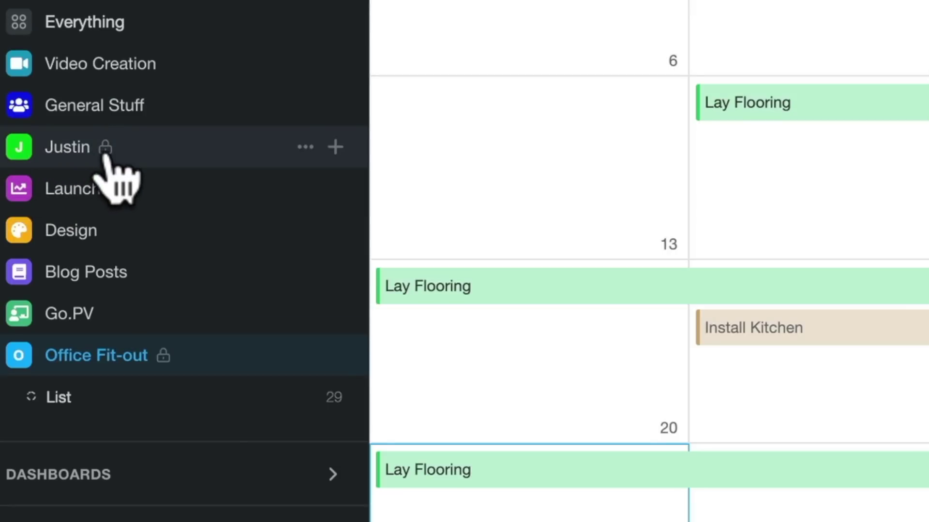
In the Justin space list, set the fifth task due today and the fourth task due 30 Jul
{"action": "left_click", "coordinate": [14, 162]}
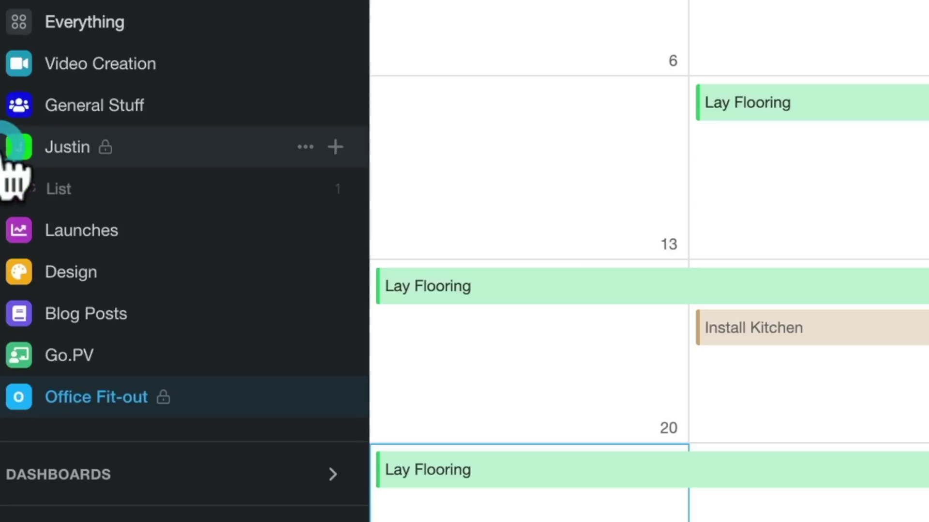
{"action": "left_click", "coordinate": [78, 188]}
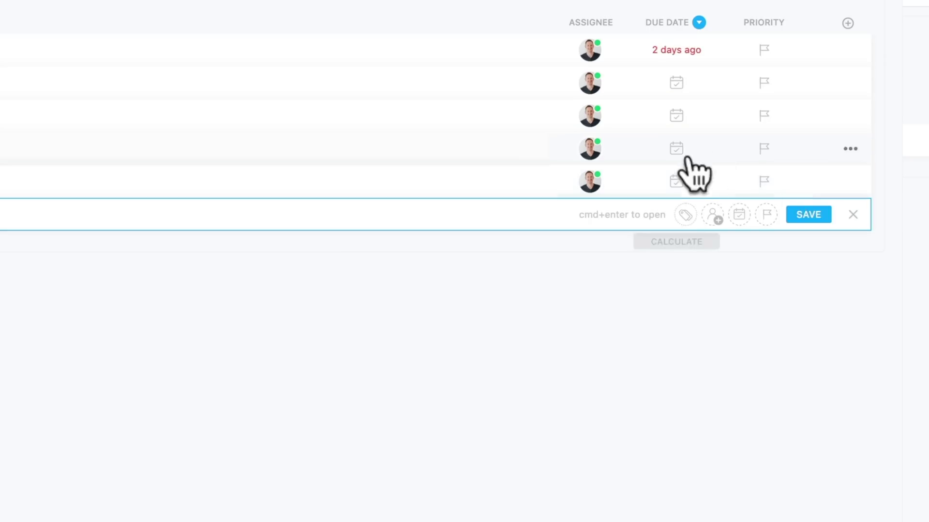
{"action": "left_click", "coordinate": [676, 180]}
{"action": "left_click", "coordinate": [421, 251]}
{"action": "left_click", "coordinate": [675, 148]}
{"action": "left_click", "coordinate": [446, 334]}
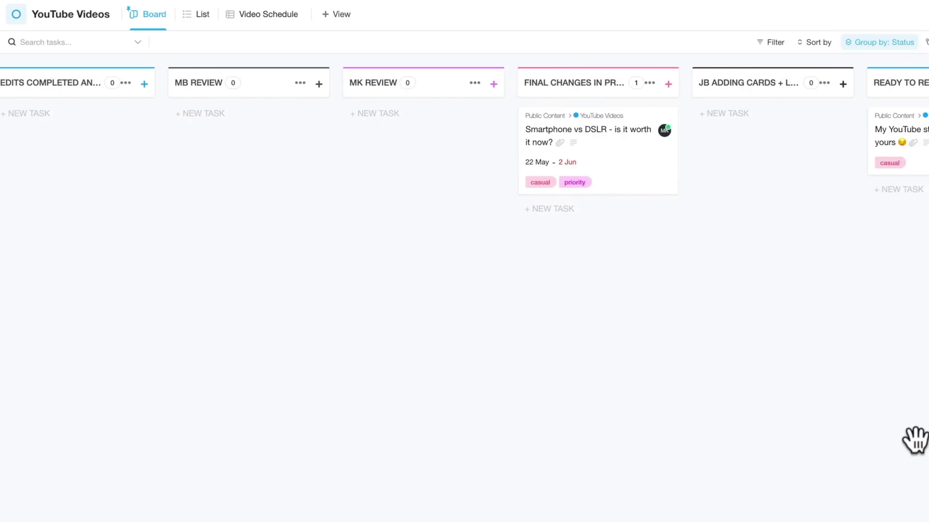
{"action": "scroll", "coordinate": [914, 440], "scroll_direction": "right", "scroll_amount": 5}
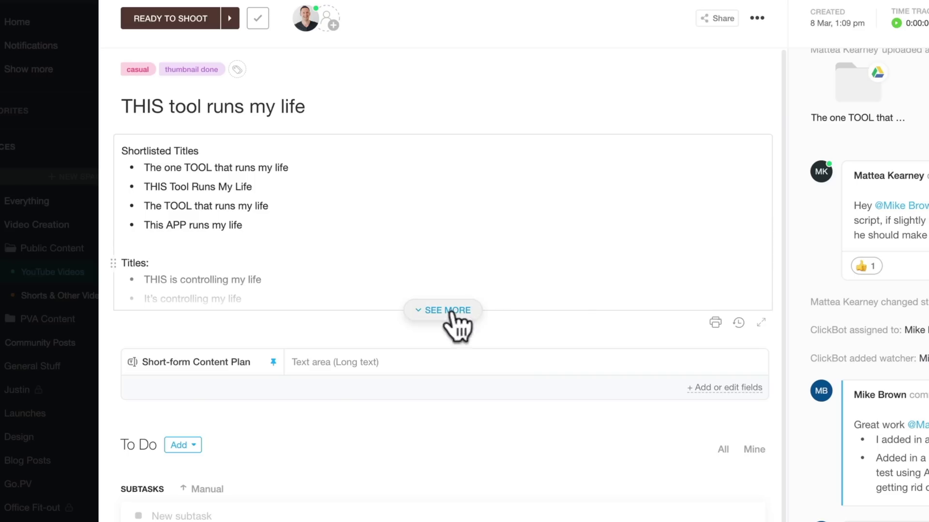
Expand the 'THIS tool runs my life' description and scroll down to Hook Content & End Card
{"action": "left_click", "coordinate": [456, 305]}
{"action": "scroll", "coordinate": [457, 303], "scroll_direction": "down", "scroll_amount": 10}
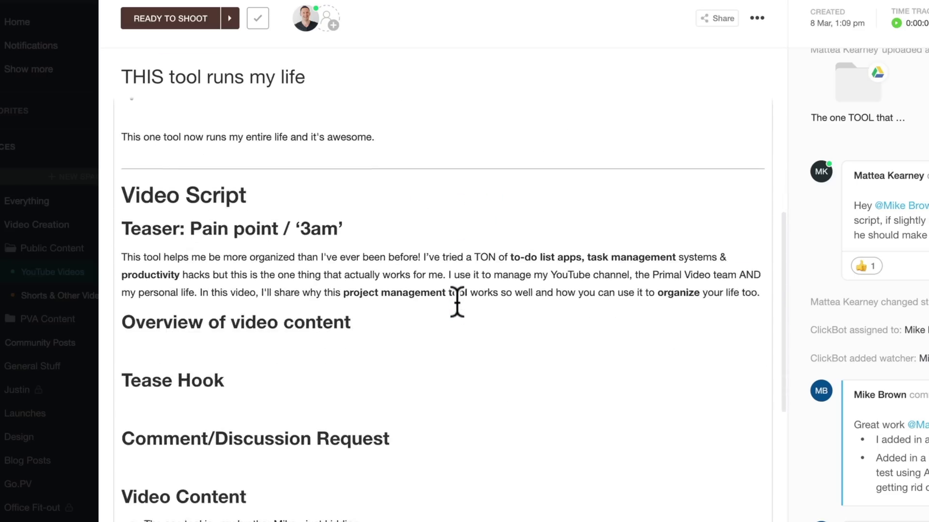
{"action": "scroll", "coordinate": [457, 302], "scroll_direction": "down", "scroll_amount": 15}
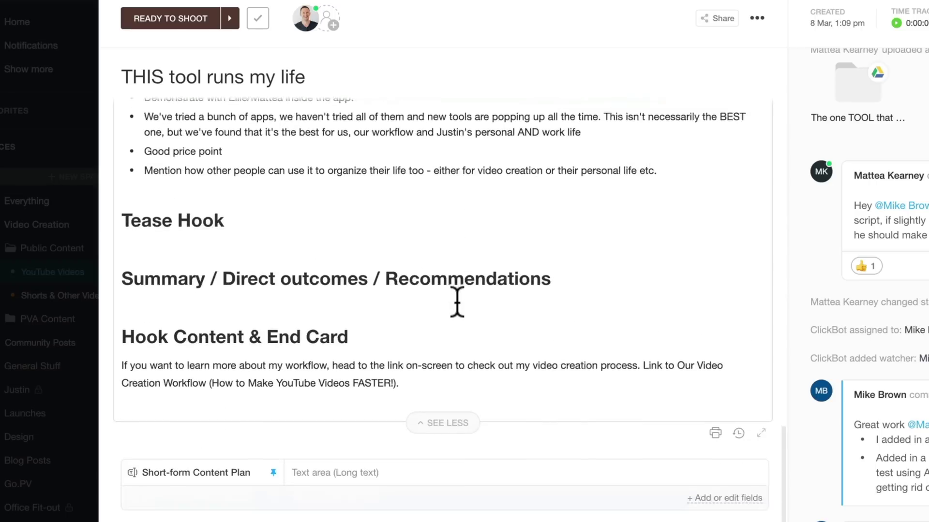